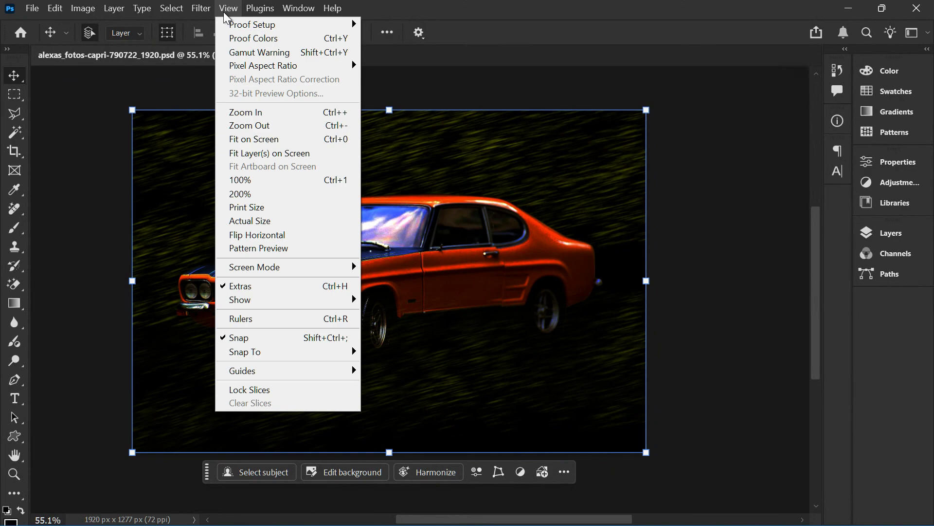
# Show the rulers and measure the width of the car's front along the hood edge with the Ruler tool.
pyautogui.click(340, 319)
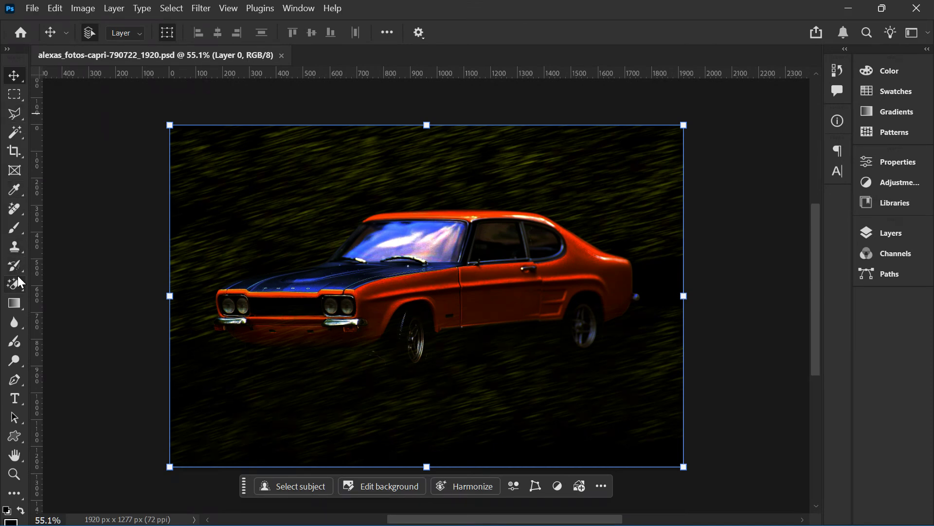
pyautogui.click(15, 324)
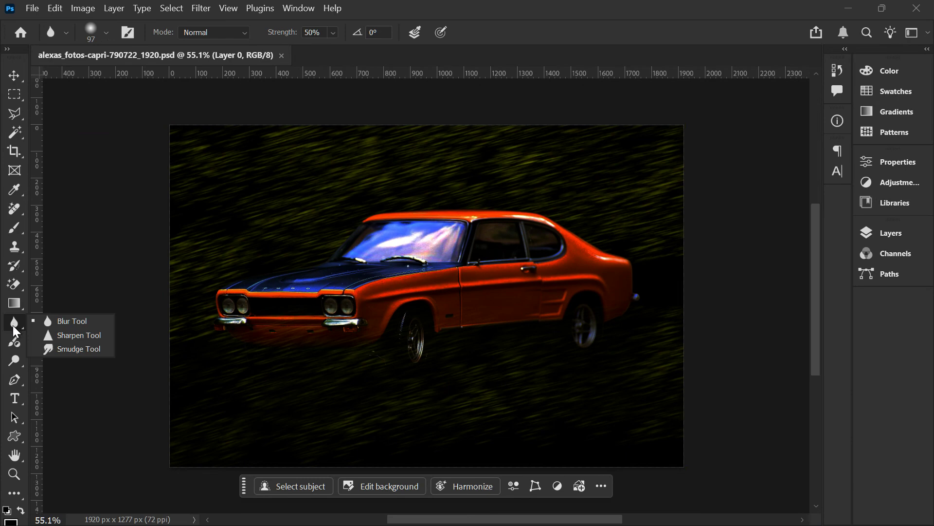
pyautogui.click(15, 197)
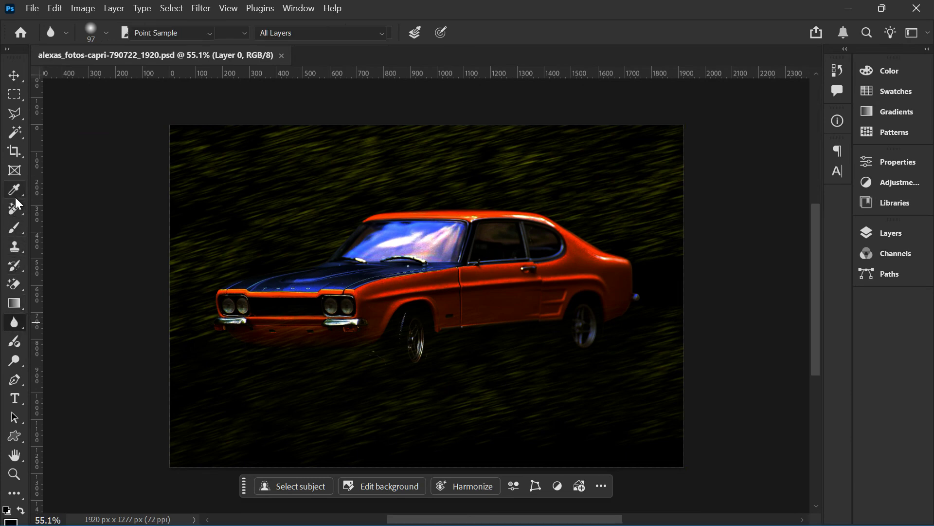
pyautogui.rightClick(15, 197)
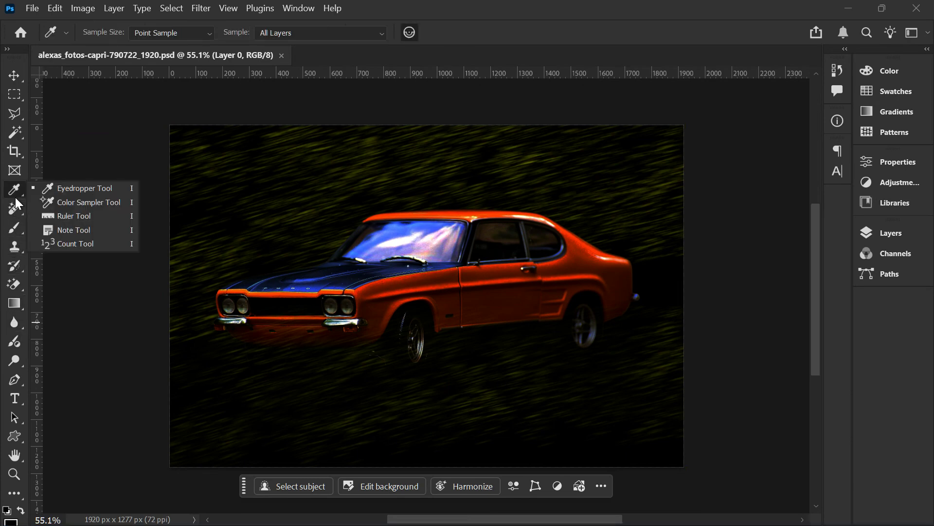
pyautogui.click(90, 218)
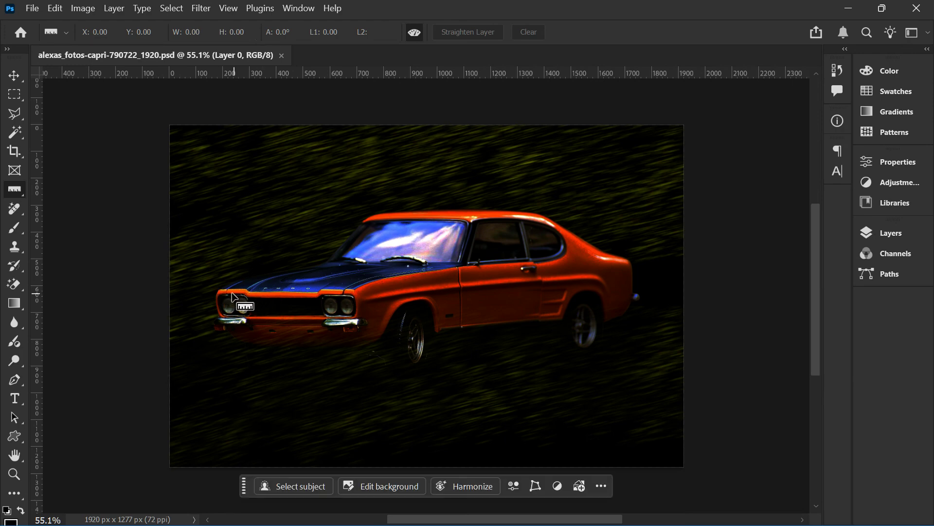
pyautogui.moveTo(220, 291)
pyautogui.mouseDown()
pyautogui.moveTo(361, 291)
pyautogui.moveTo(355, 298)
pyautogui.mouseUp()
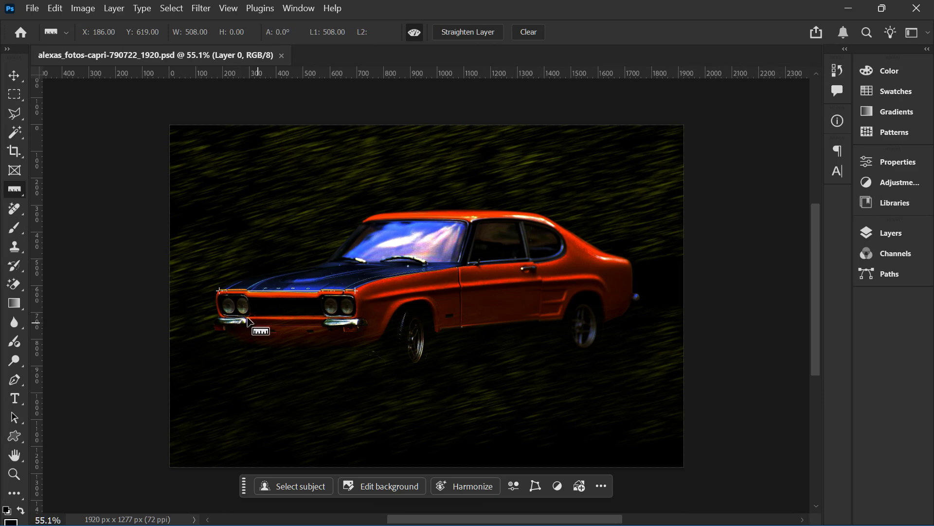
# Measure the horizontal width just above the front bumper and the vertical height of the fender beside the headlights.
pyautogui.scroll(1, 252, 346)
pyautogui.scroll(3, 298, 347)
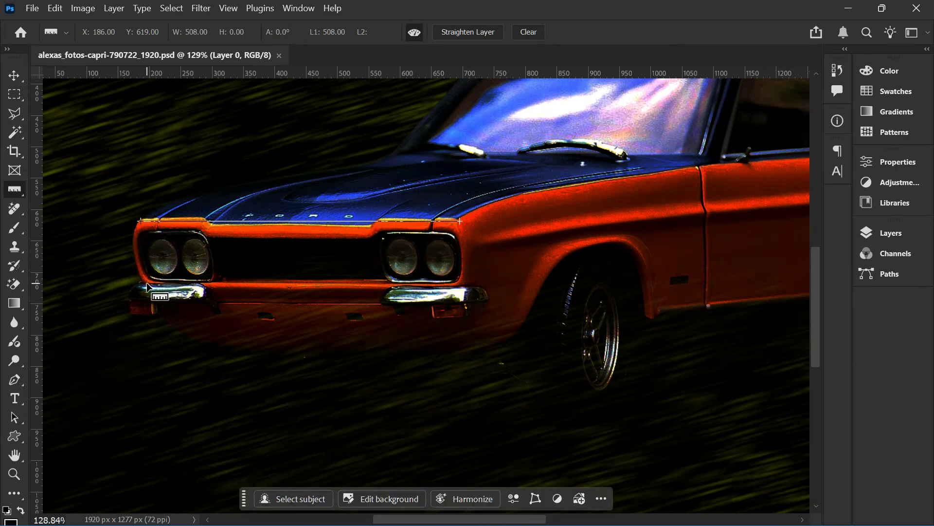
pyautogui.moveTo(146, 282); pyautogui.dragTo(459, 285)
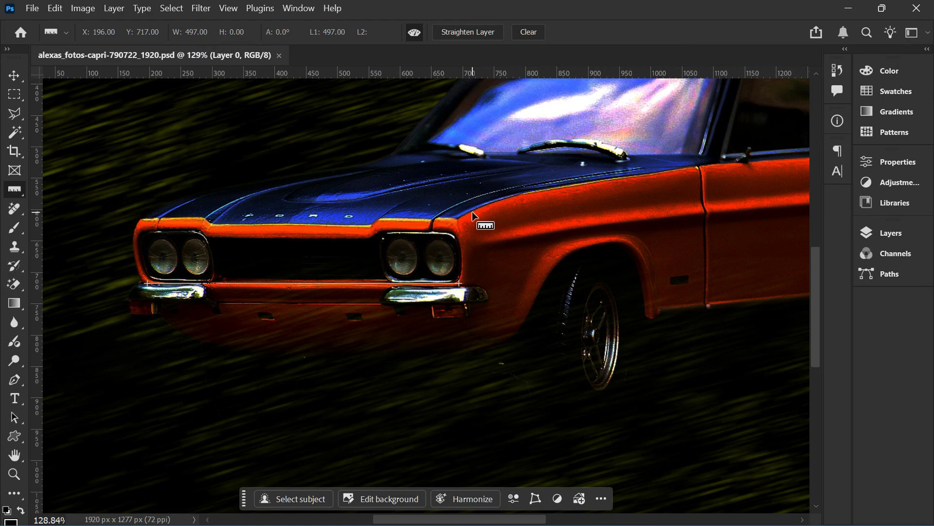
pyautogui.moveTo(472, 211); pyautogui.dragTo(505, 341)
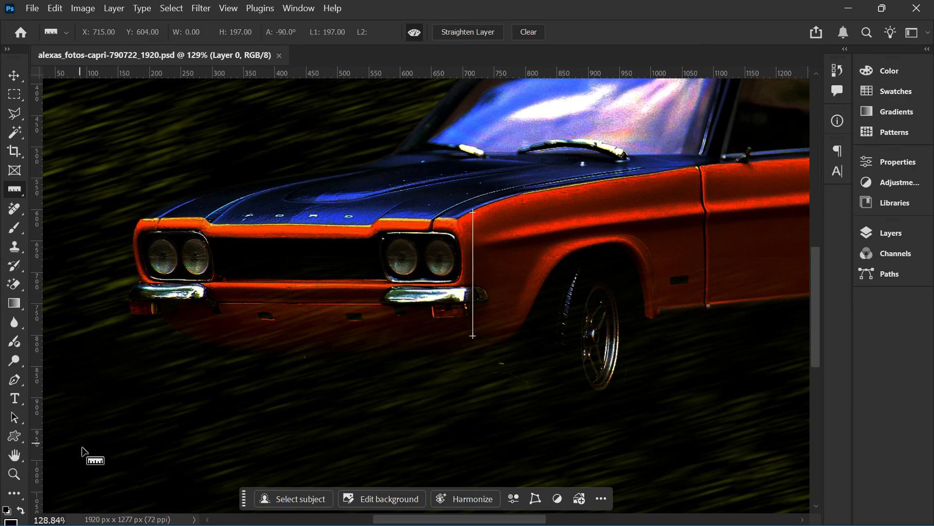
# Try drawing a horizontal line about 516 px wide across the car's front edge with the Line tool, and undo it.
pyautogui.click(20, 494)
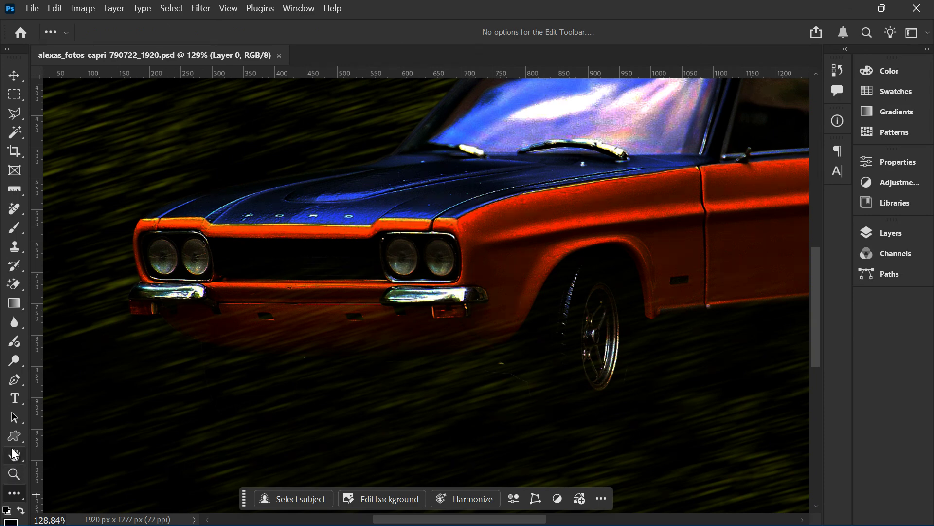
pyautogui.press('l')
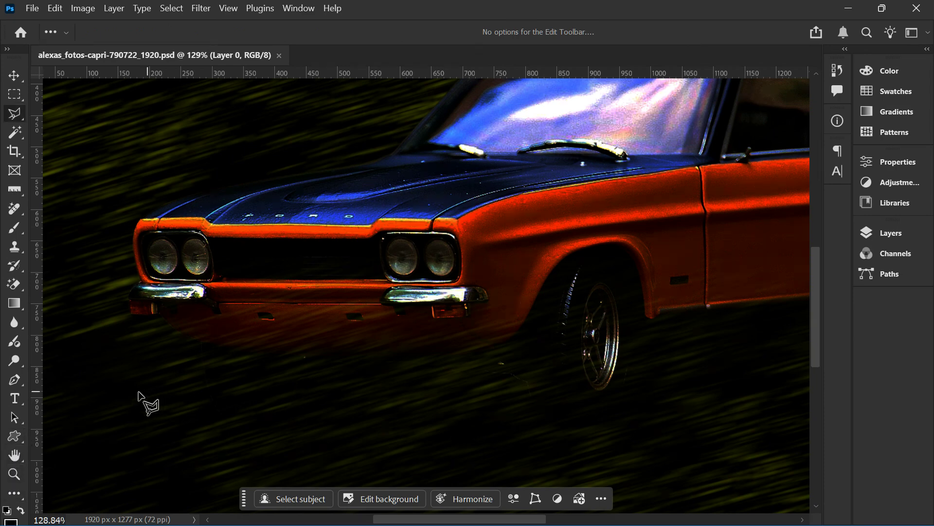
pyautogui.click(19, 439)
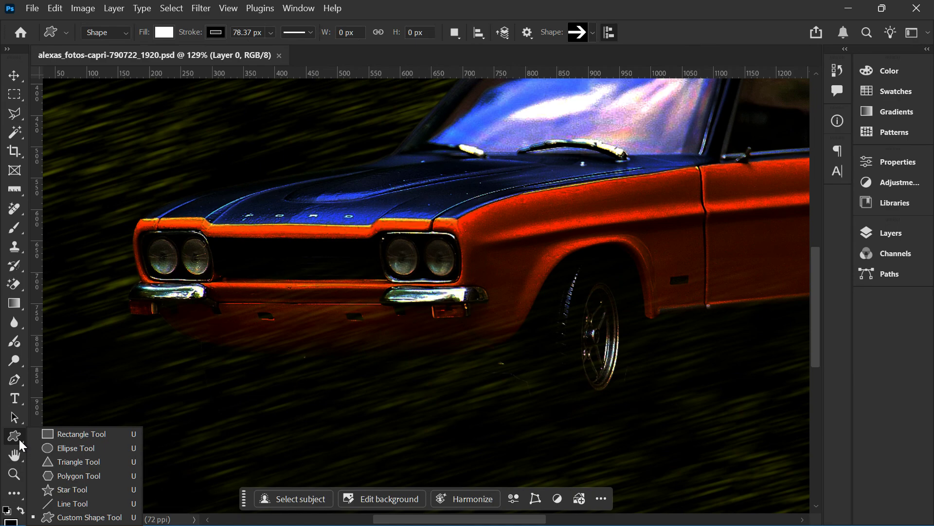
pyautogui.click(58, 501)
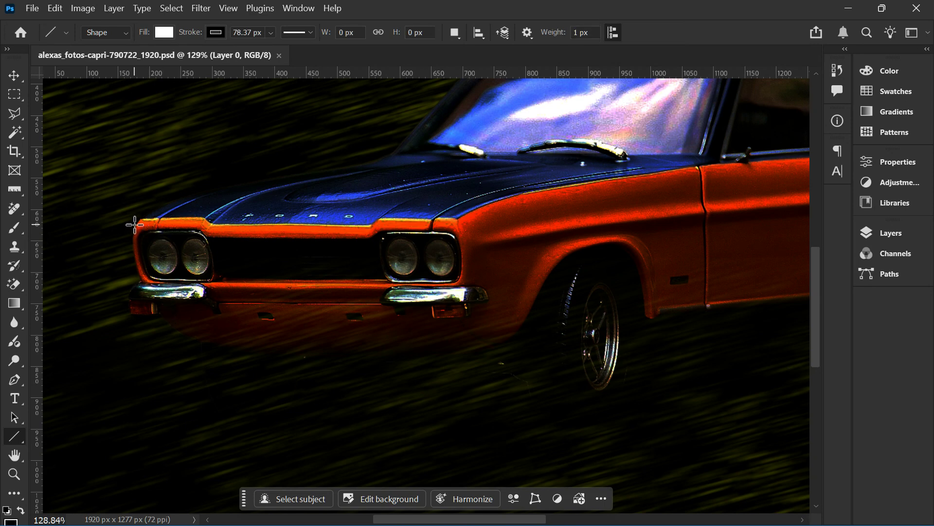
pyautogui.moveTo(134, 223); pyautogui.dragTo(458, 223)
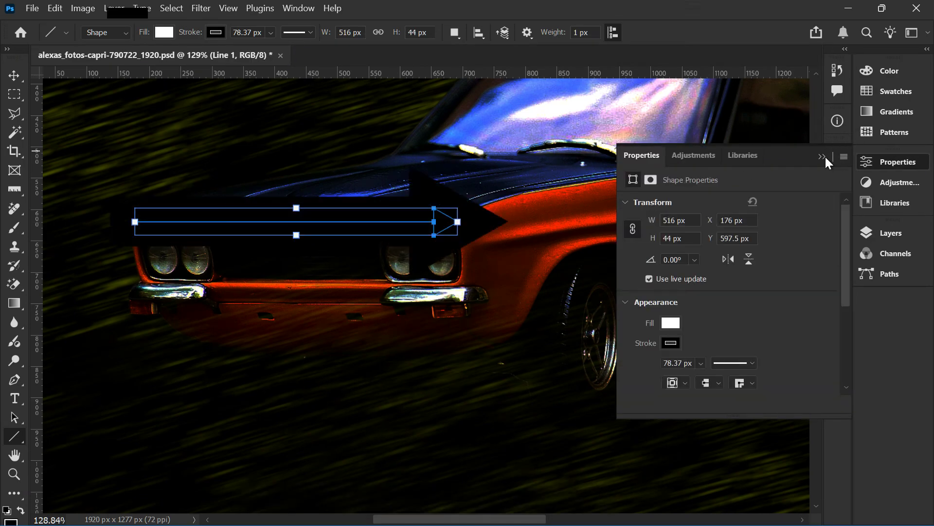
pyautogui.click(824, 155)
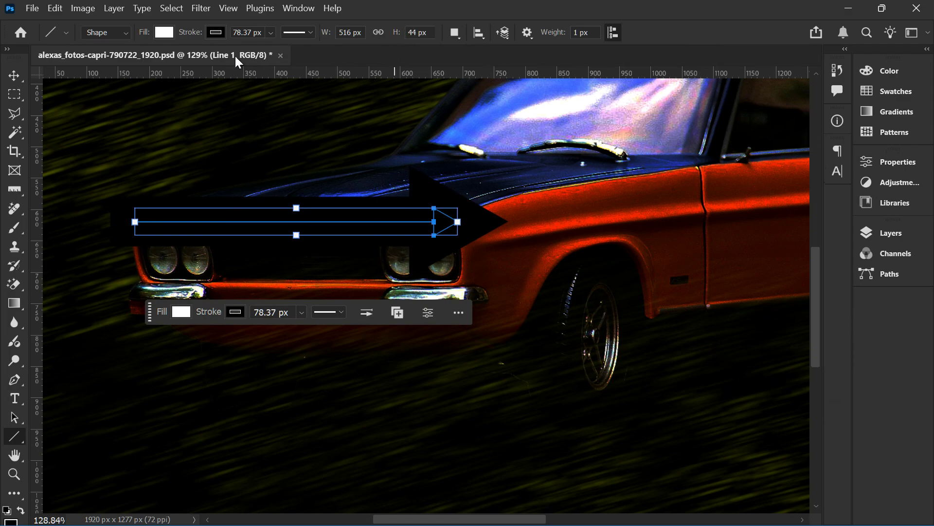
pyautogui.hotkey('ctrl', 'z')
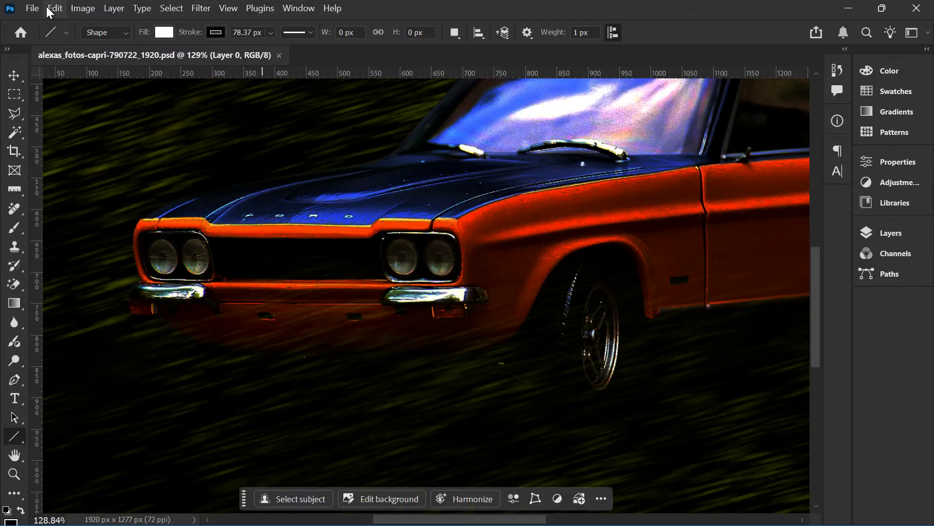
# Review the Units & Rulers preferences for the ruler units and close them without changes.
pyautogui.click(48, 9)
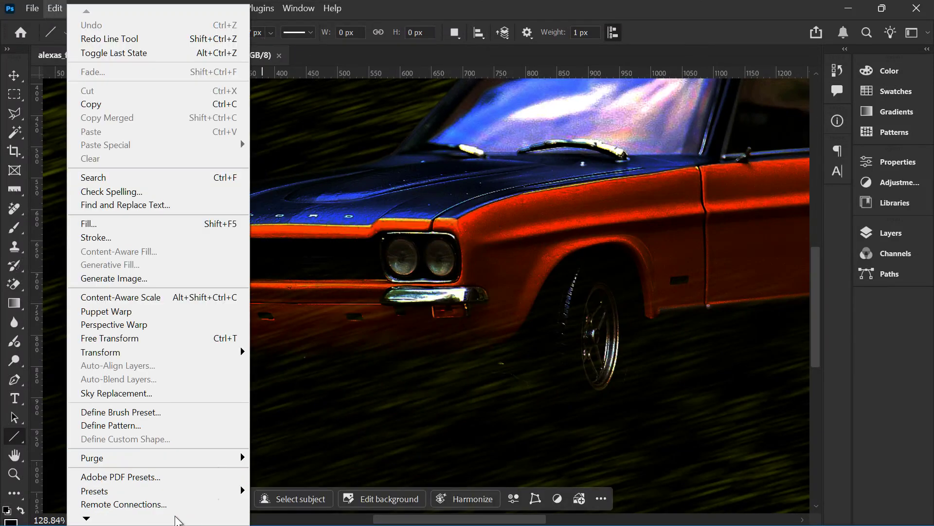
pyautogui.moveTo(175, 519)
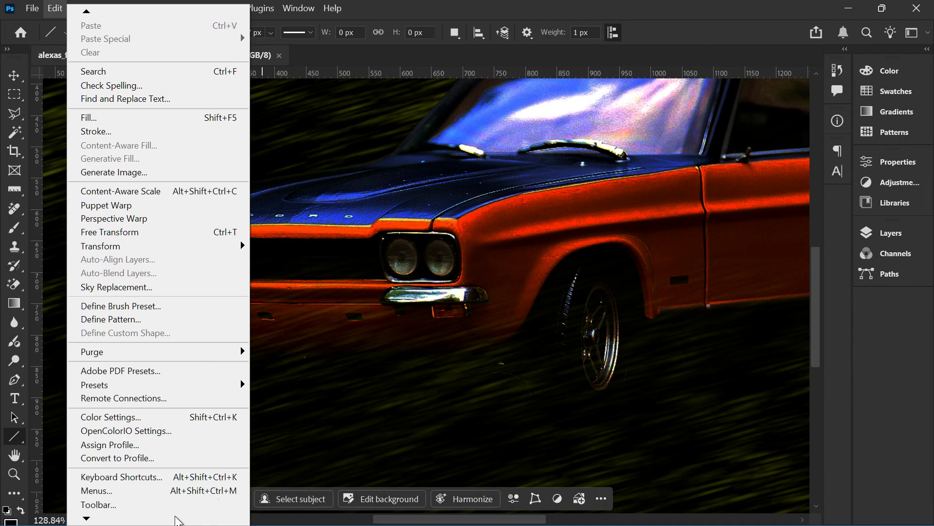
pyautogui.moveTo(210, 504)
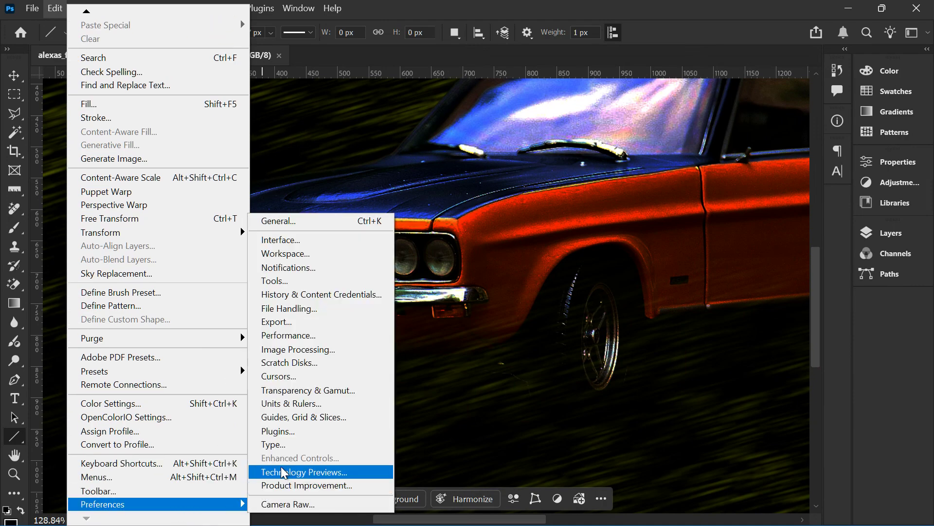
pyautogui.click(295, 408)
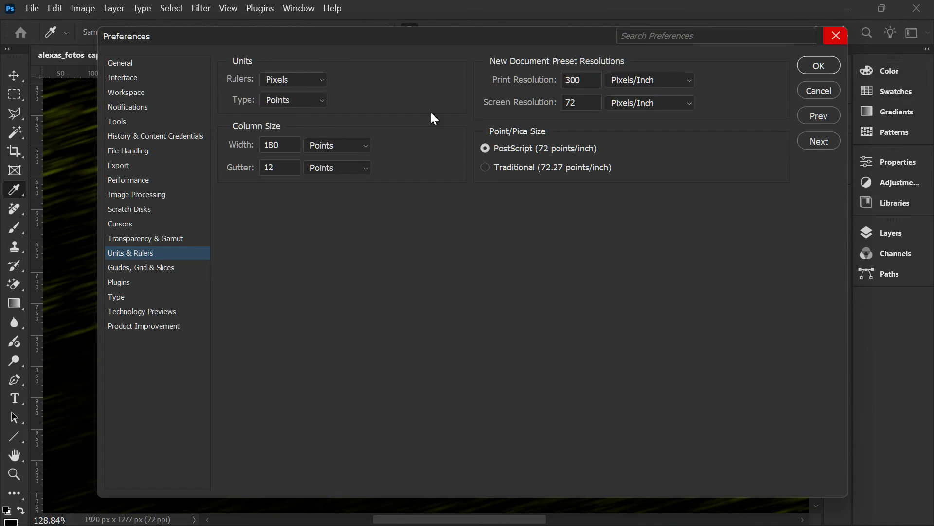
pyautogui.click(838, 35)
# Measure horizontally along the hood's front edge with the Ruler tool and straighten the layer to that line.
pyautogui.rightClick(21, 192)
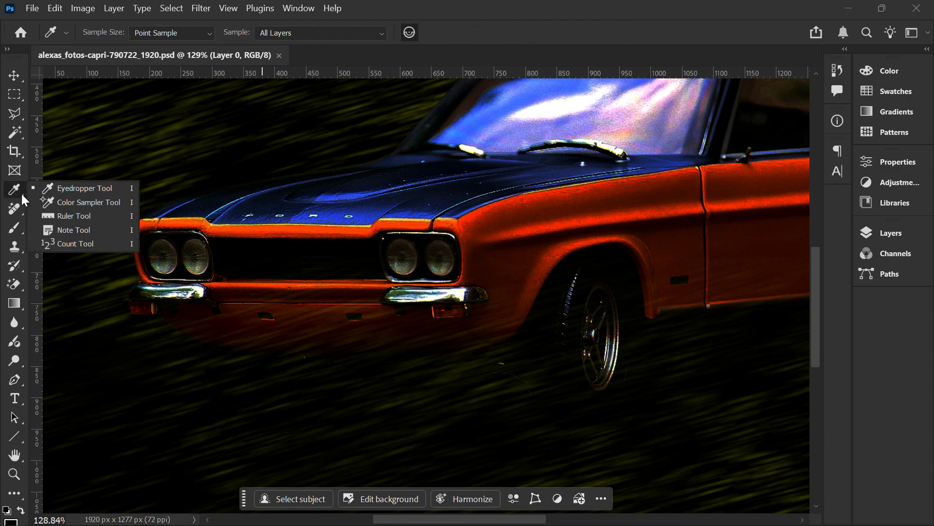
pyautogui.click(69, 213)
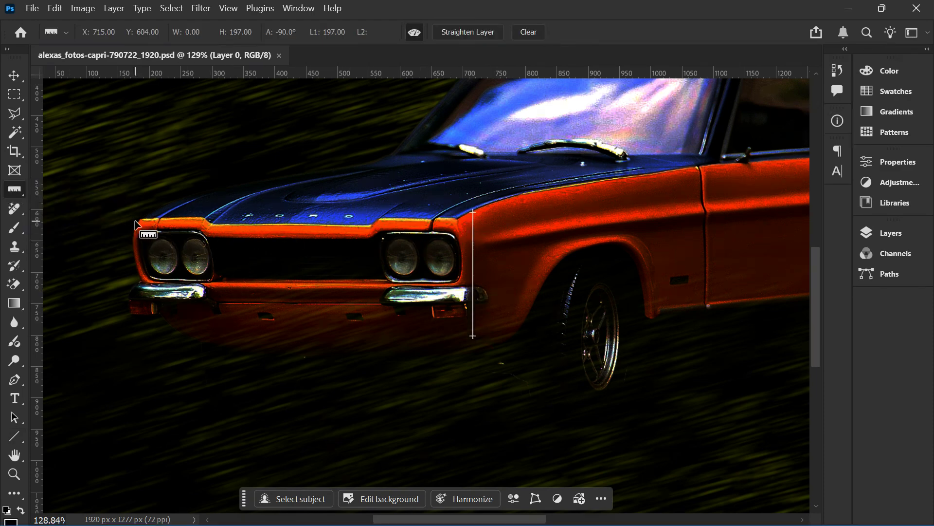
pyautogui.moveTo(136, 221); pyautogui.dragTo(460, 221)
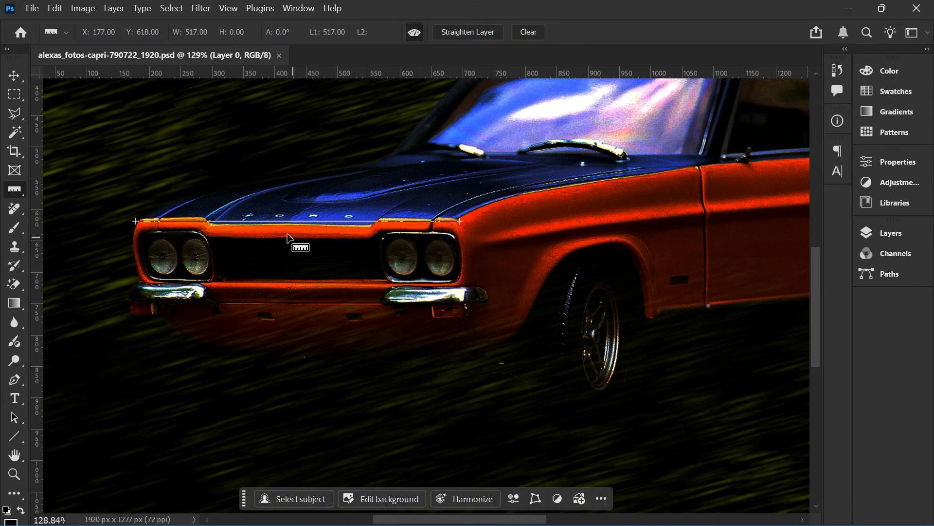
pyautogui.click(474, 31)
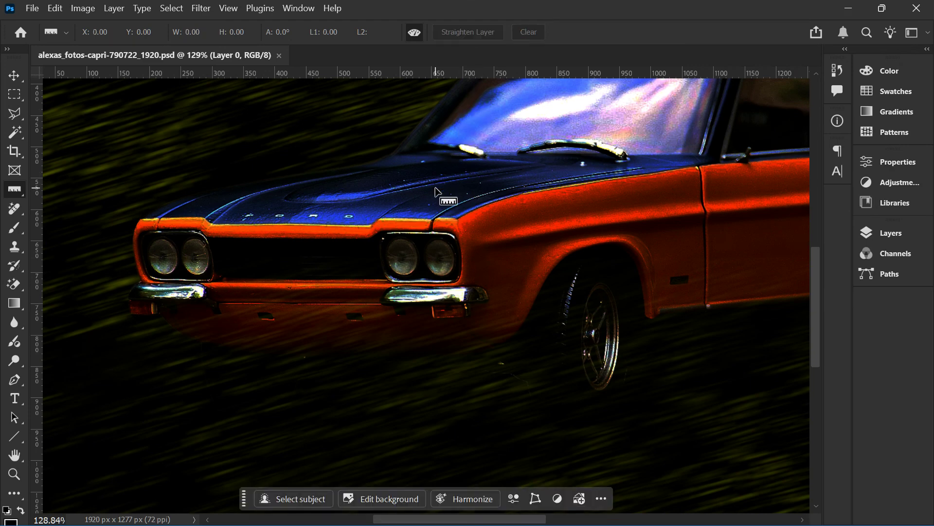
pyautogui.scroll(-5, 436, 190)
pyautogui.scroll(3, 588, 195)
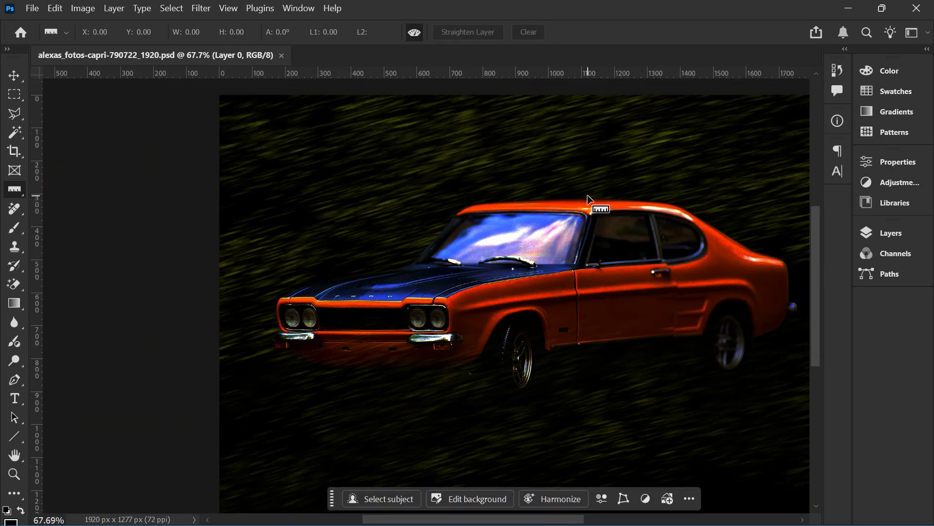
pyautogui.scroll(3, 588, 197)
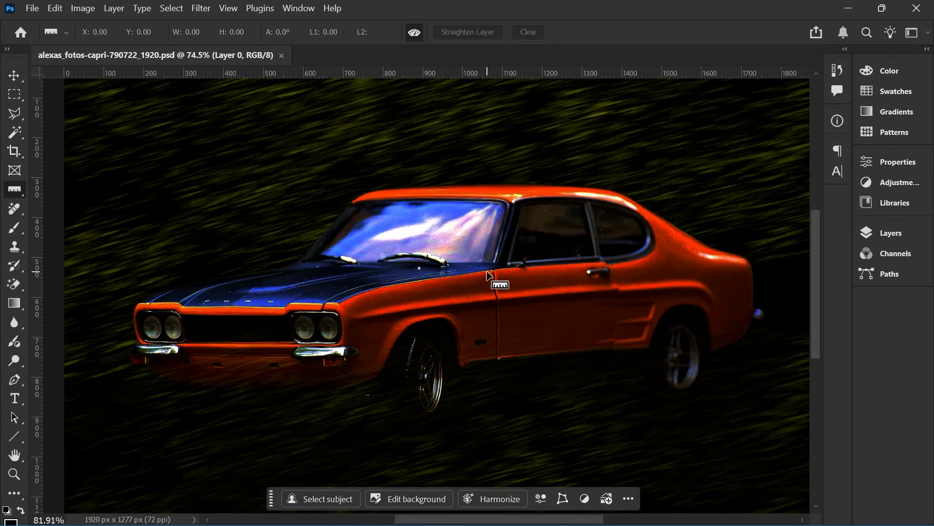
pyautogui.scroll(1, 486, 271)
pyautogui.scroll(-1, 487, 271)
pyautogui.scroll(-1, 487, 270)
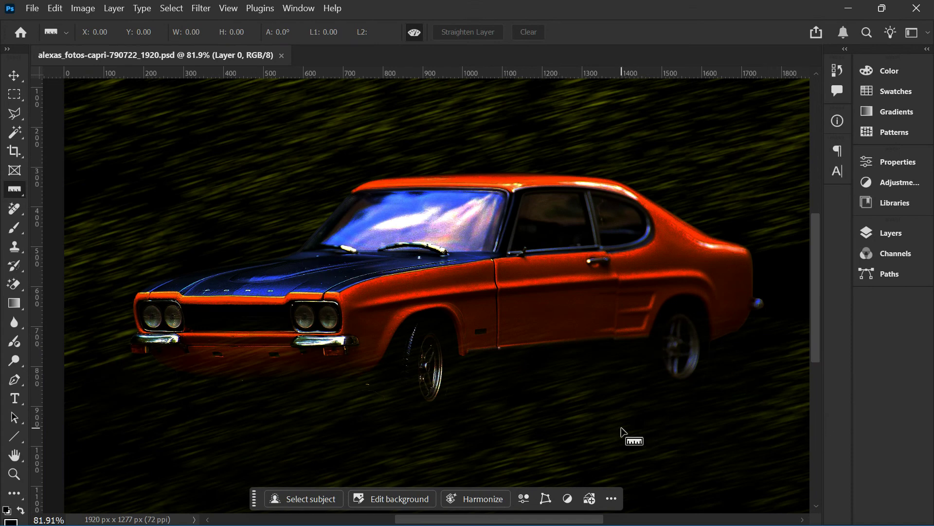
pyautogui.press('v')
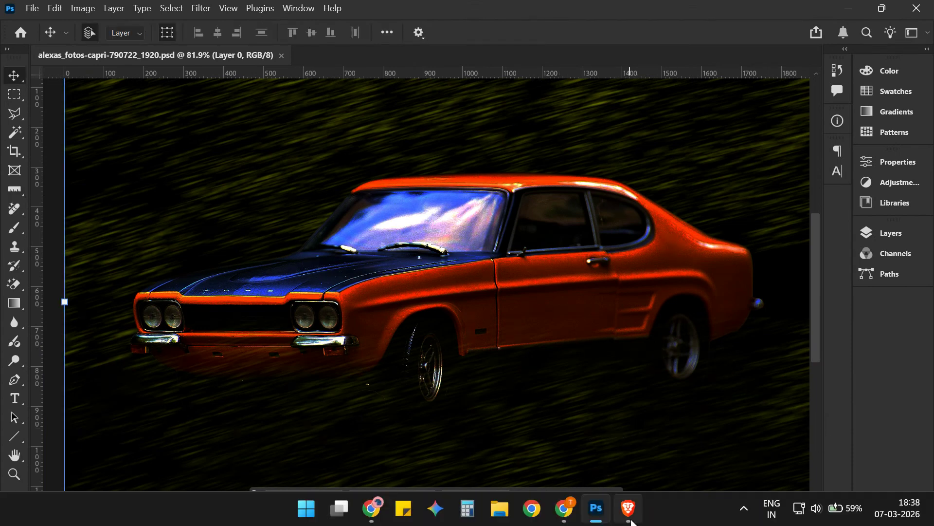